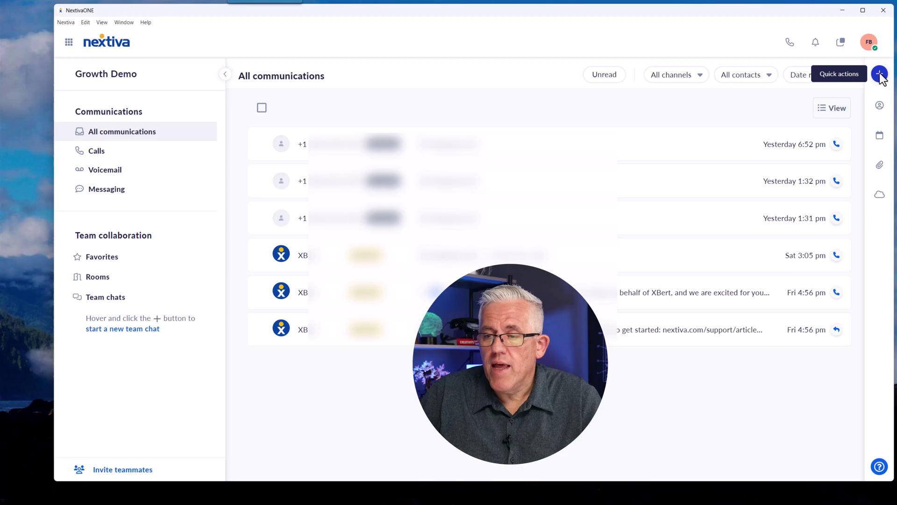
click(880, 75)
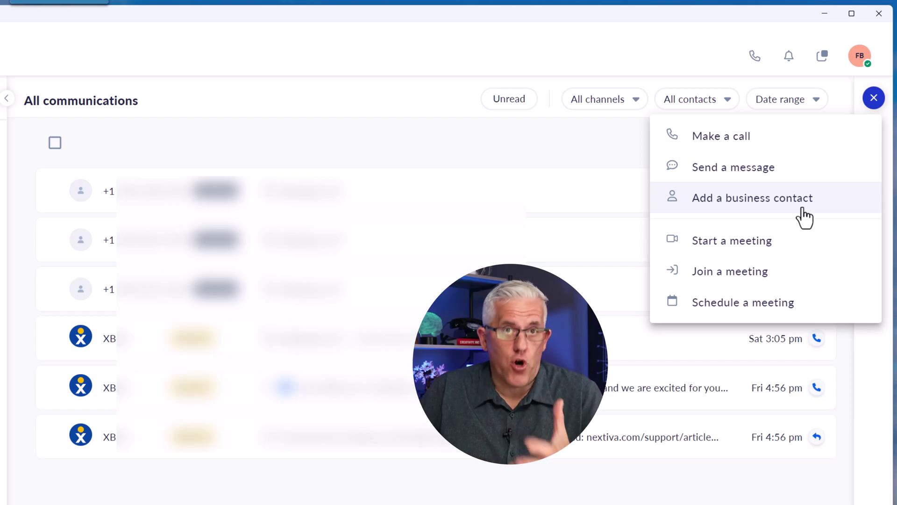
click(874, 98)
click(882, 150)
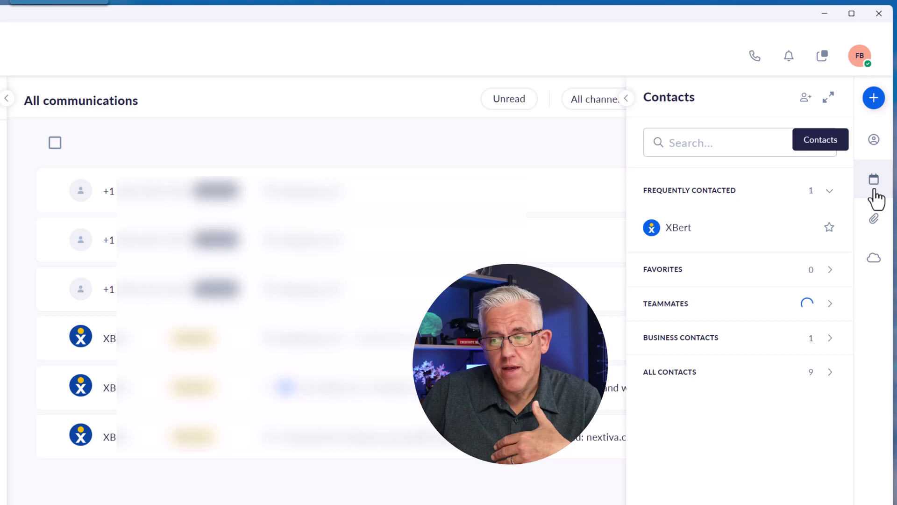
click(875, 221)
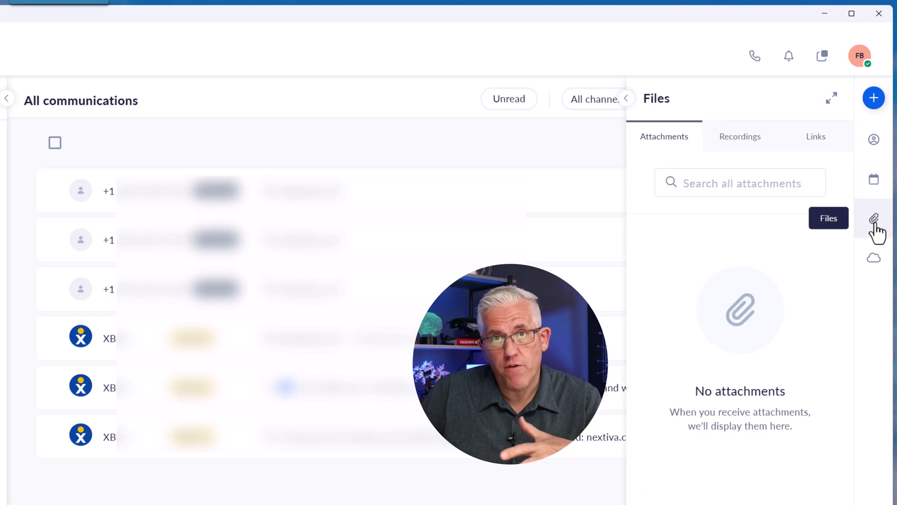
click(876, 227)
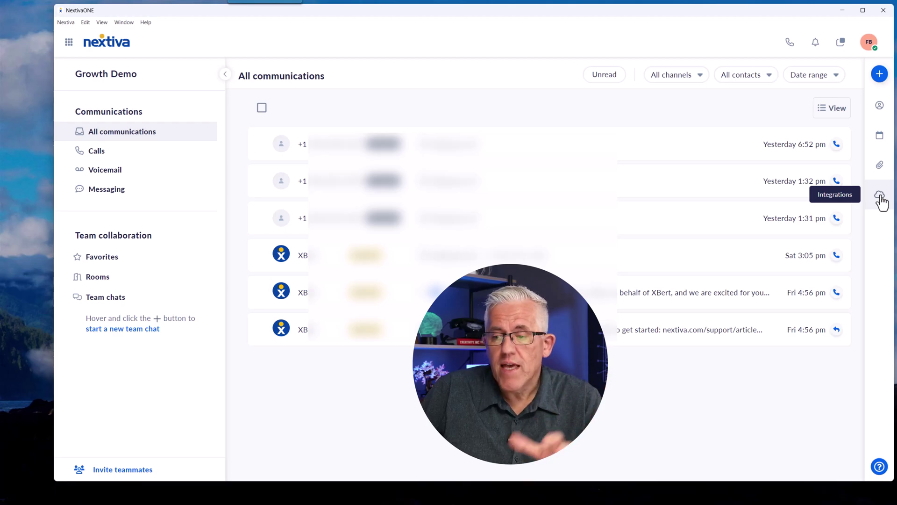
click(881, 196)
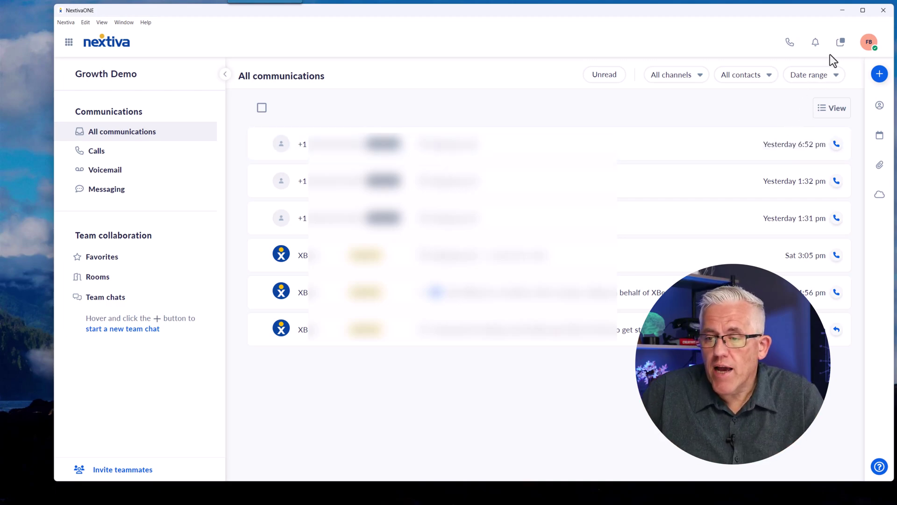
Step: Switch to Nextiva Admin Home, showing 8 users, 5 teams and 0 call flows
click(841, 43)
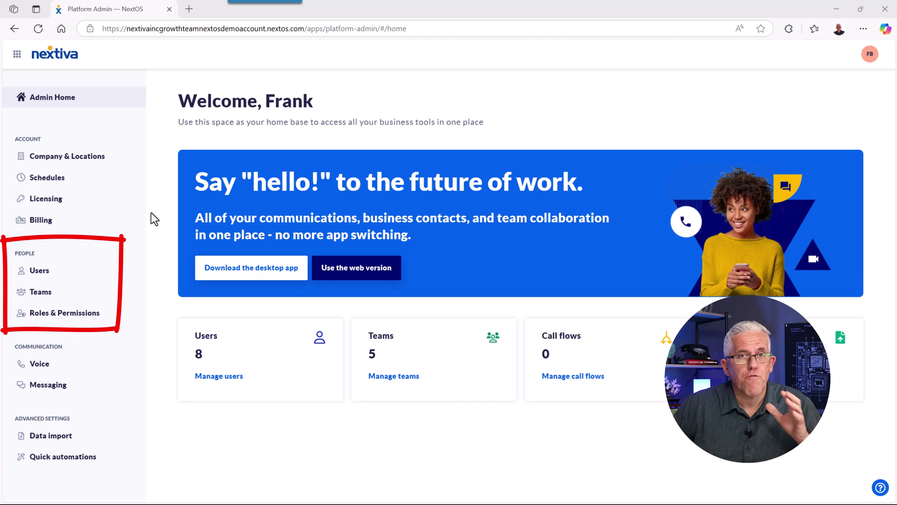
Step: Go to Voice settings and list the account's offline Generic SIP Phones under Phones & Devices
click(40, 364)
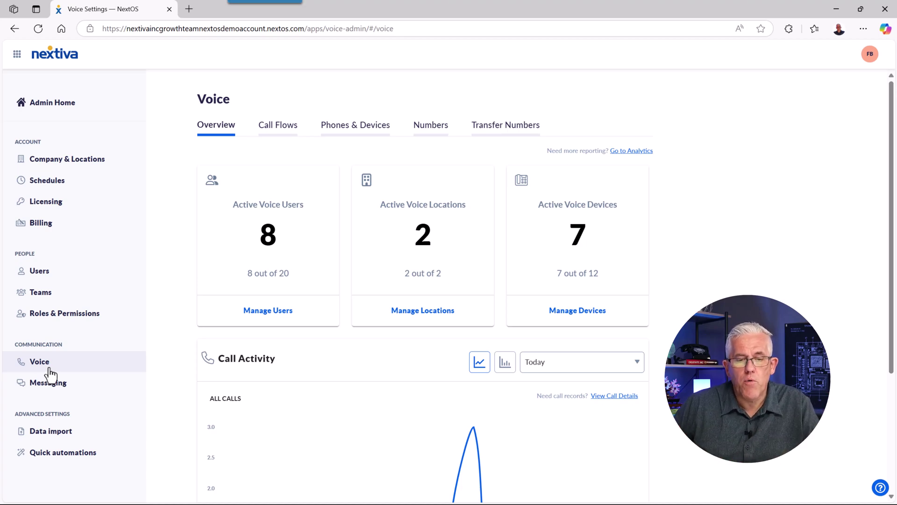
scroll(294, 405, down, 2)
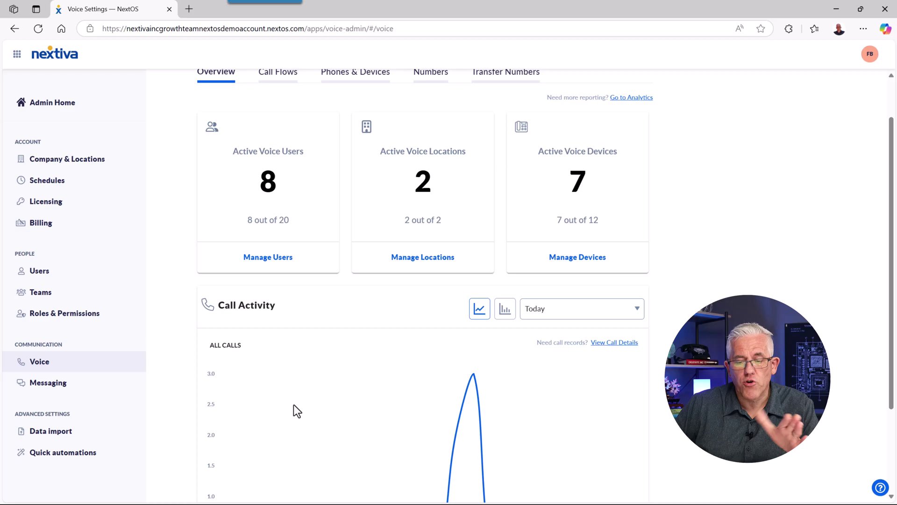
scroll(294, 405, up, 2)
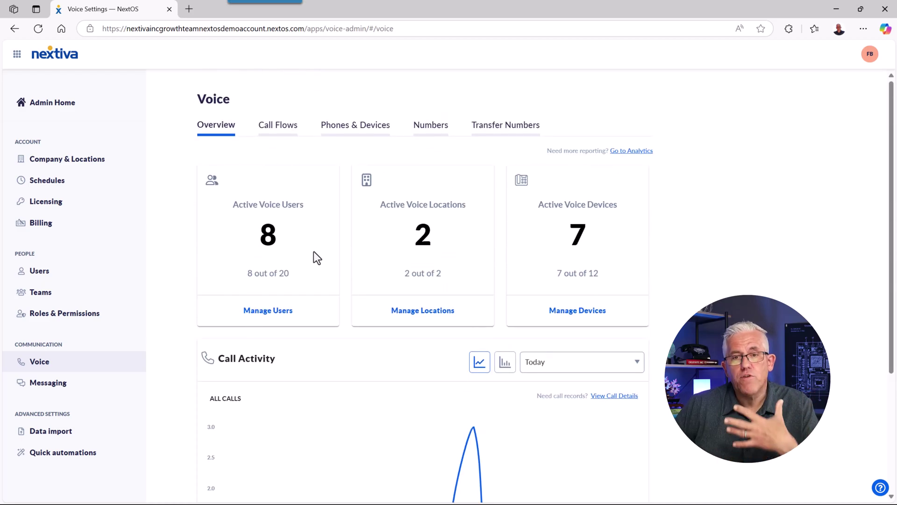
click(346, 131)
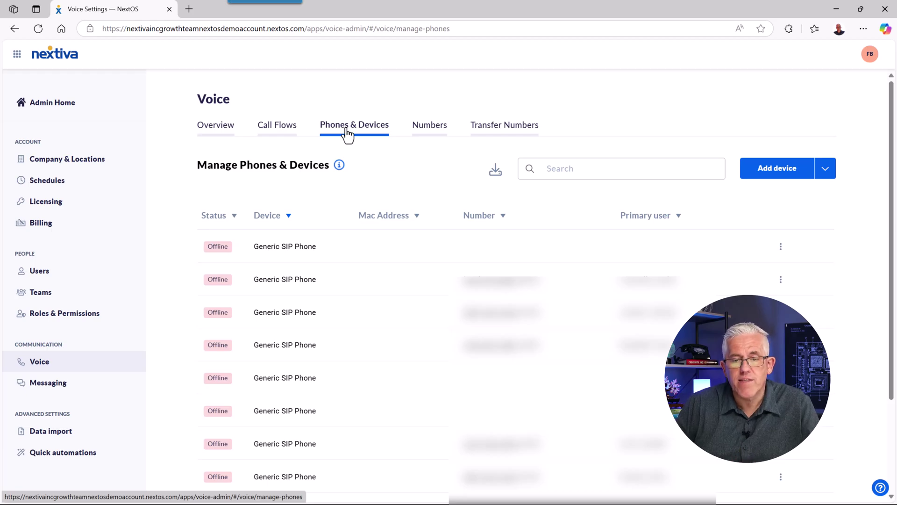
Step: Move through Numbers and Transfer Numbers to the empty Voice Call Flows page
click(415, 131)
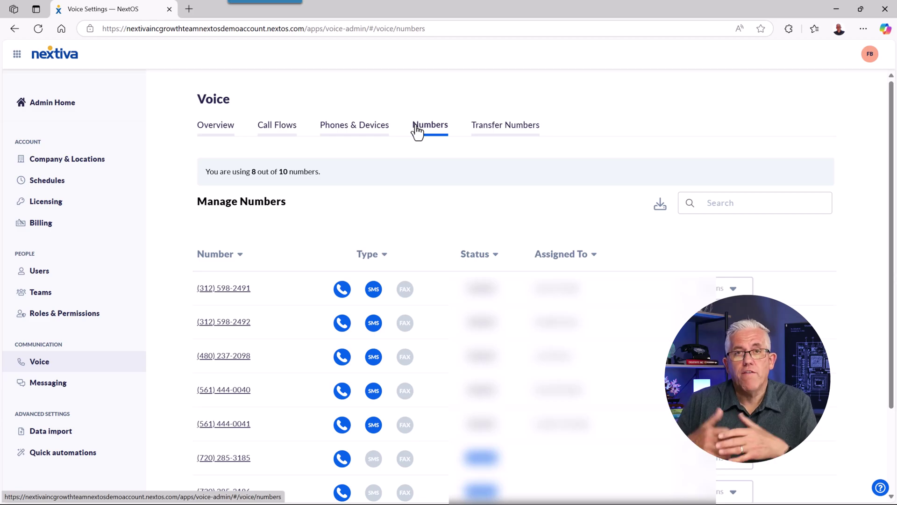
click(482, 135)
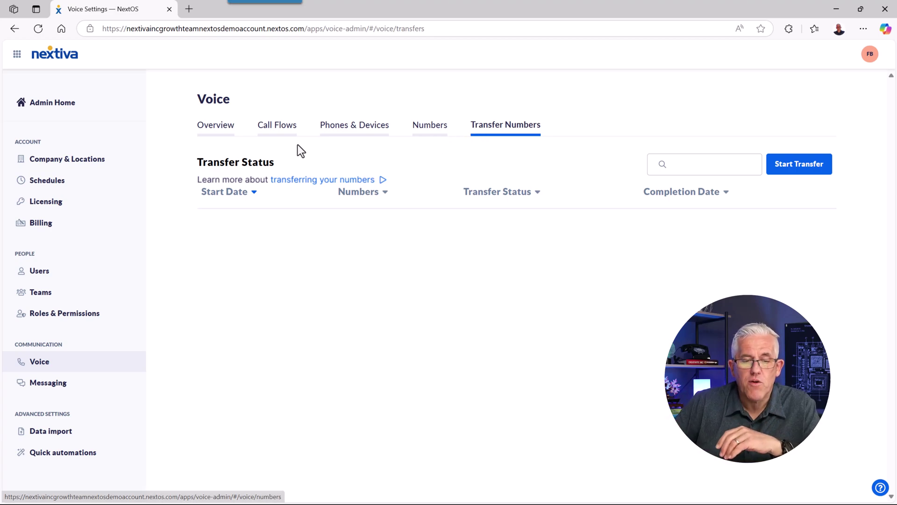
click(282, 134)
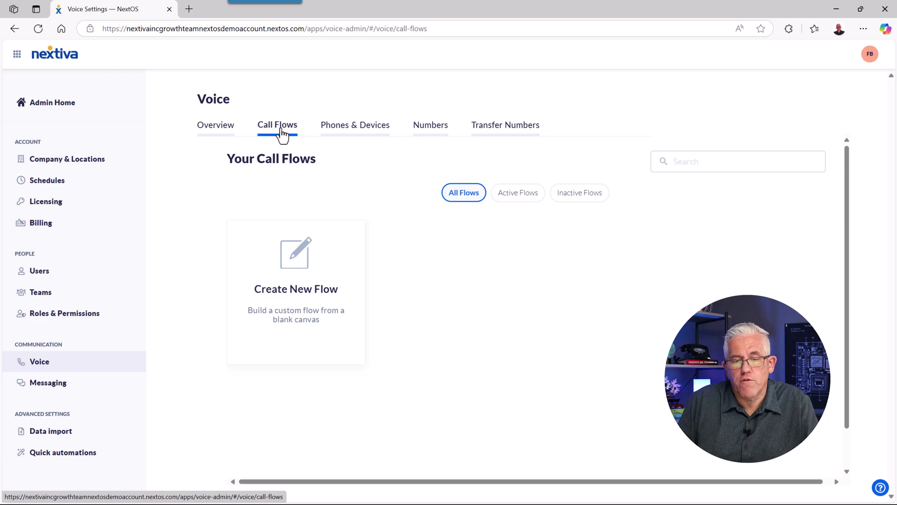
Step: Create Call Flow 1 with no inbound number and show its first-action options
click(286, 265)
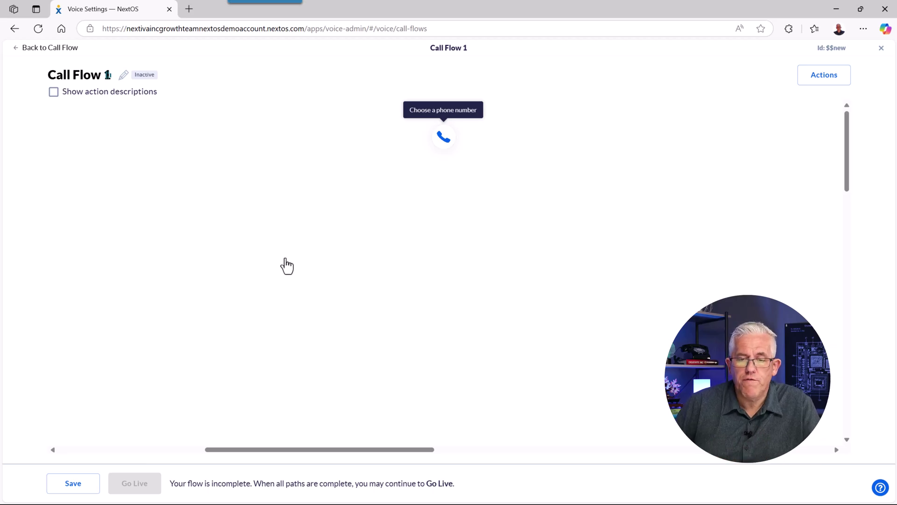
click(444, 138)
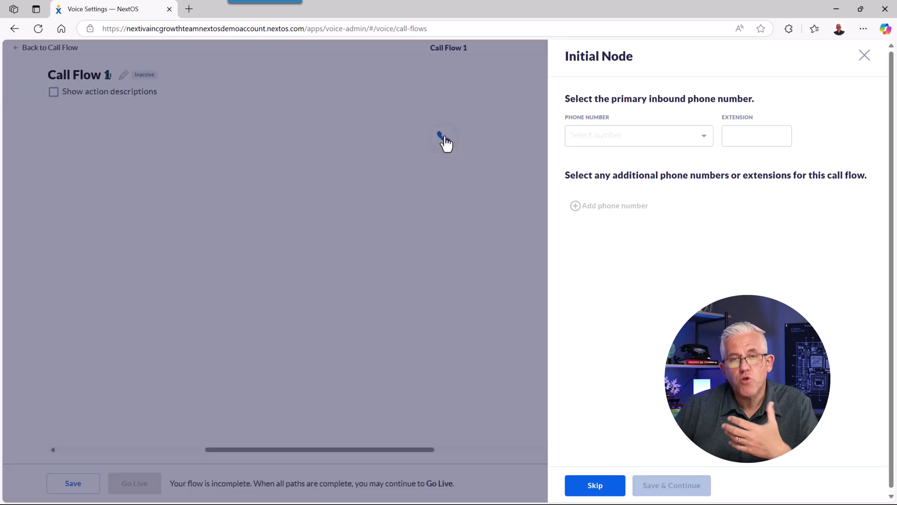
click(602, 487)
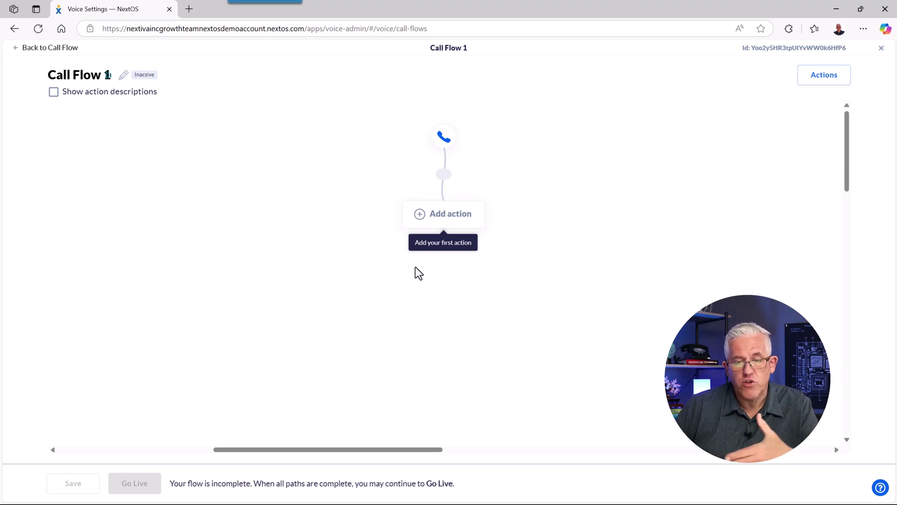
click(419, 216)
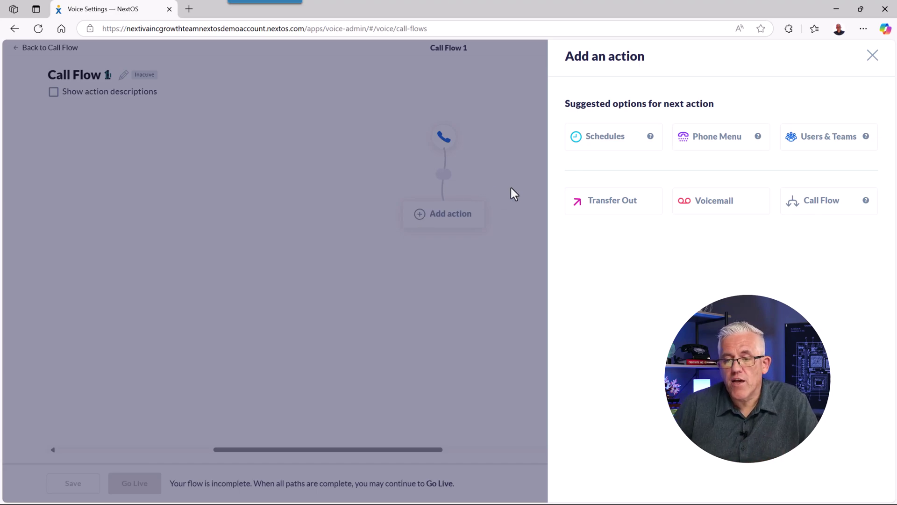
Step: Add a Schedules action as a new schedule named 'West Coast Hours'
click(591, 141)
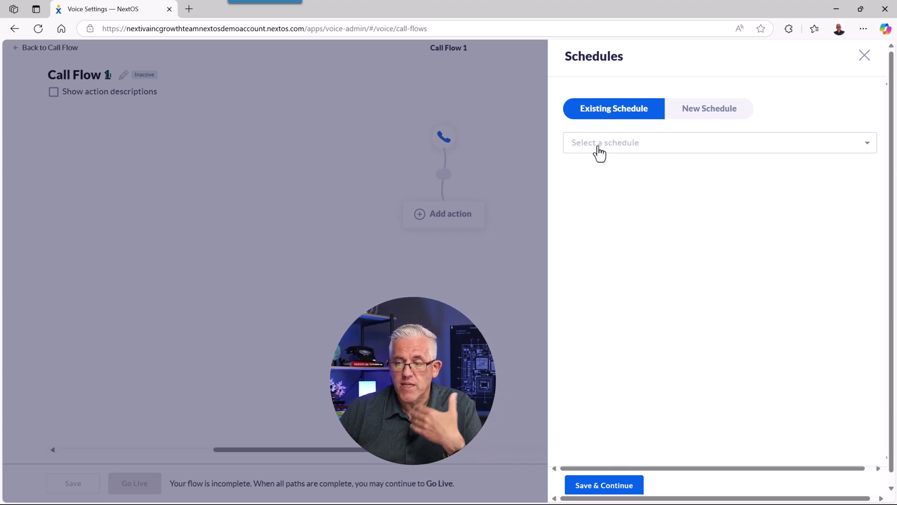
click(704, 120)
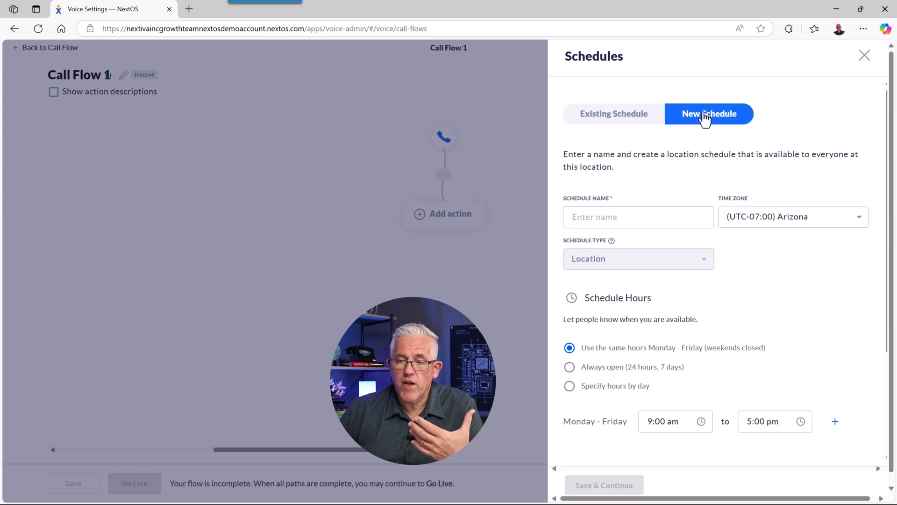
click(657, 221)
key(Escape)
text(W)
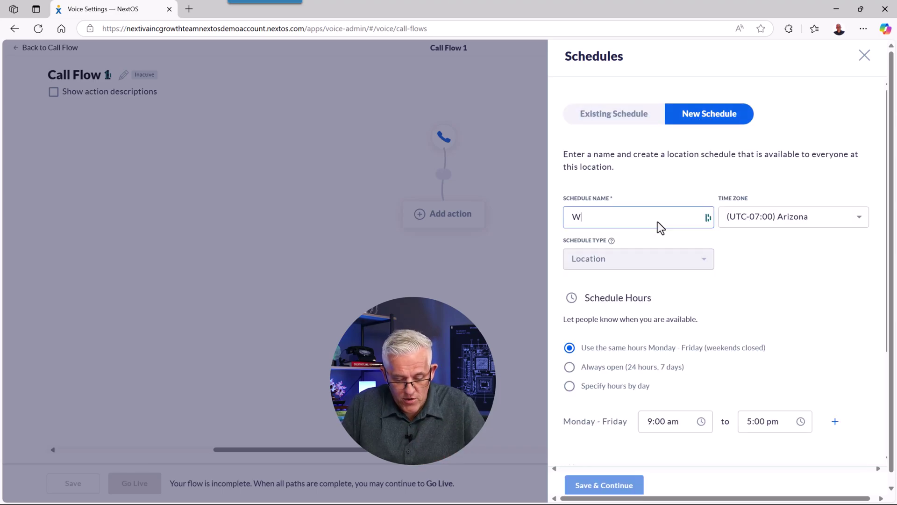
text(est Coast)
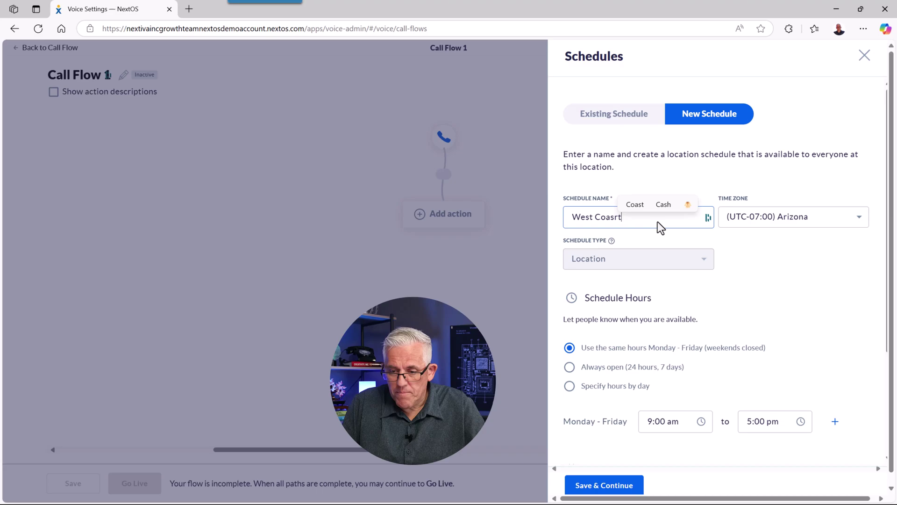
text( Hou)
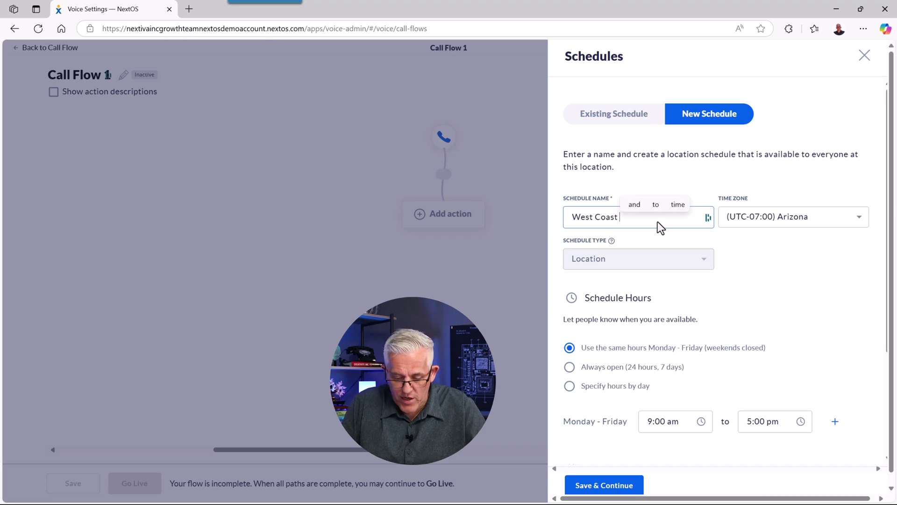
text(rs)
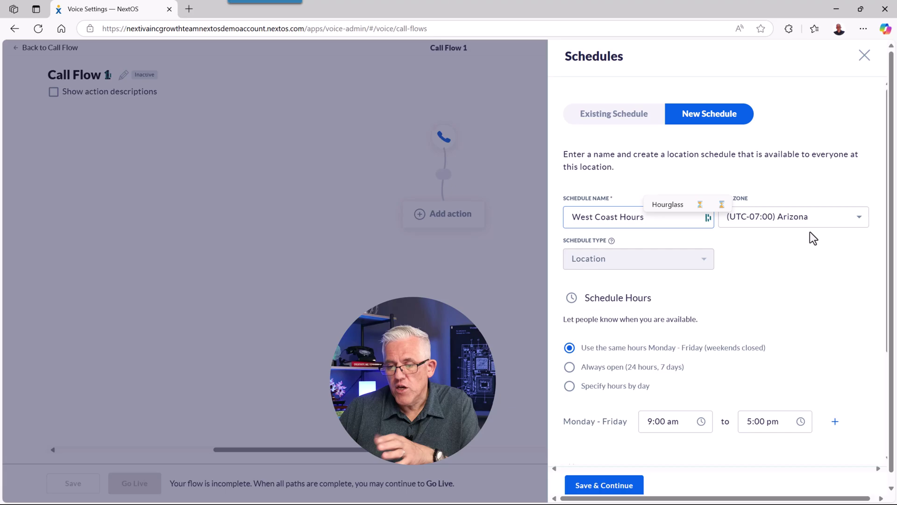
Step: Set the schedule to Pacific Time and save its Monday–Friday 9:00–5:00 hours
click(808, 220)
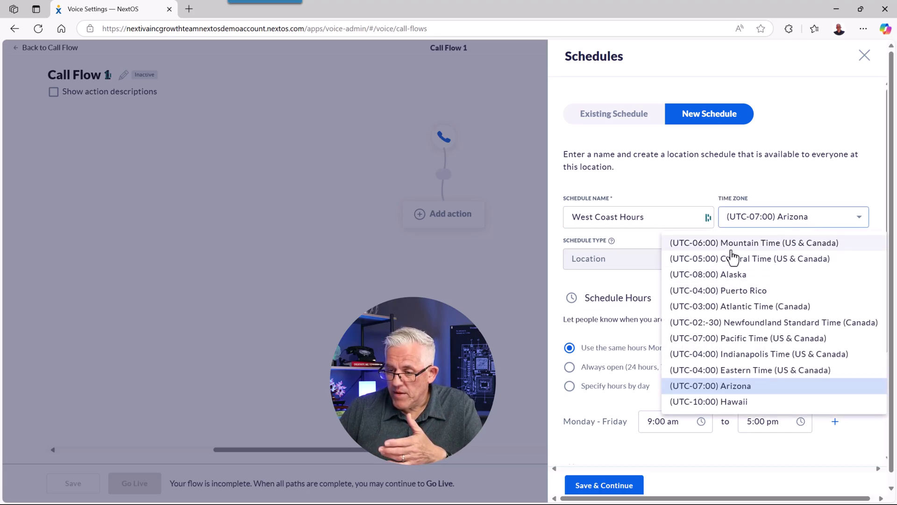
click(694, 339)
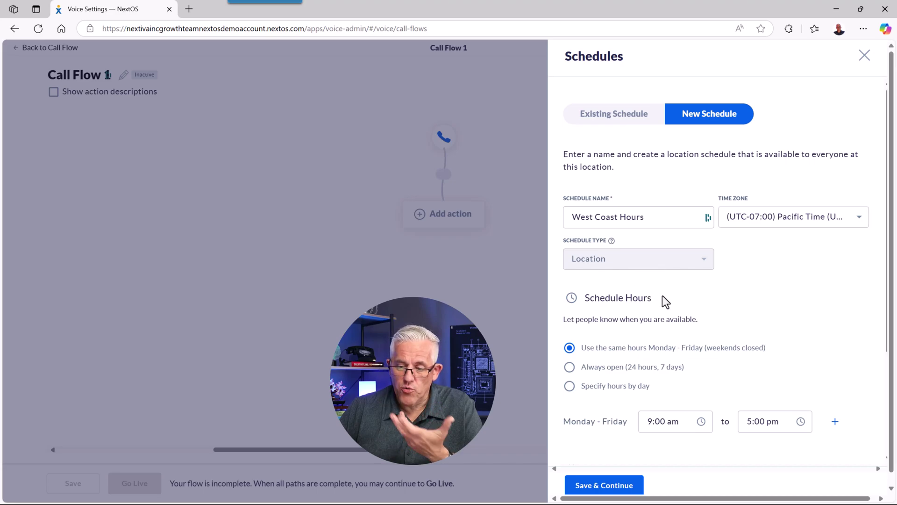
scroll(681, 386, down, 1)
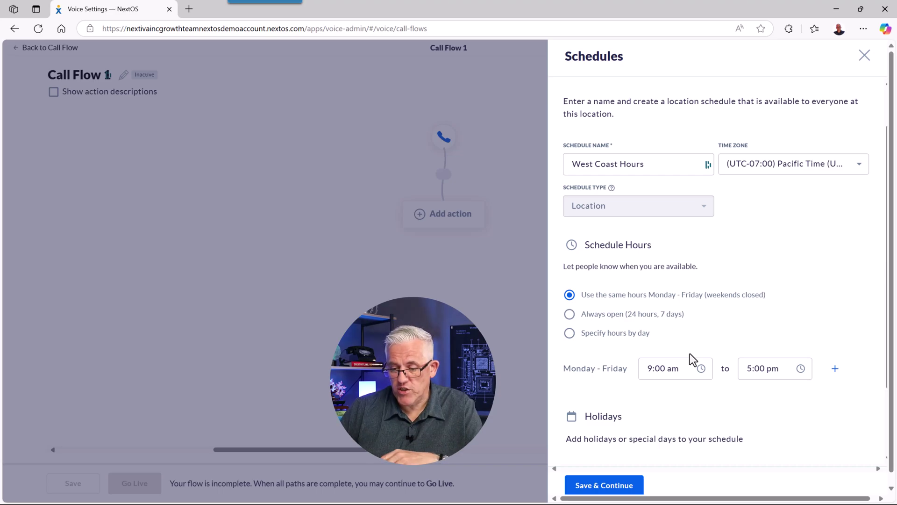
scroll(690, 355, down, 2)
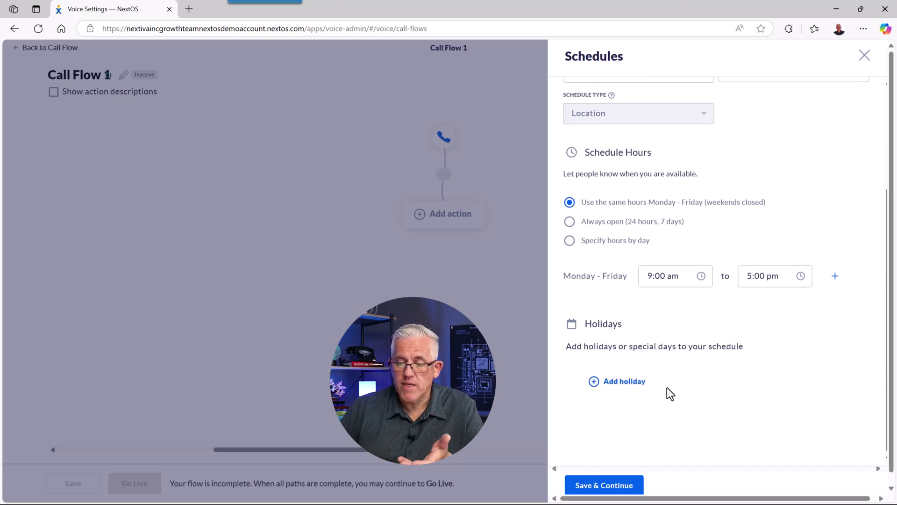
click(621, 486)
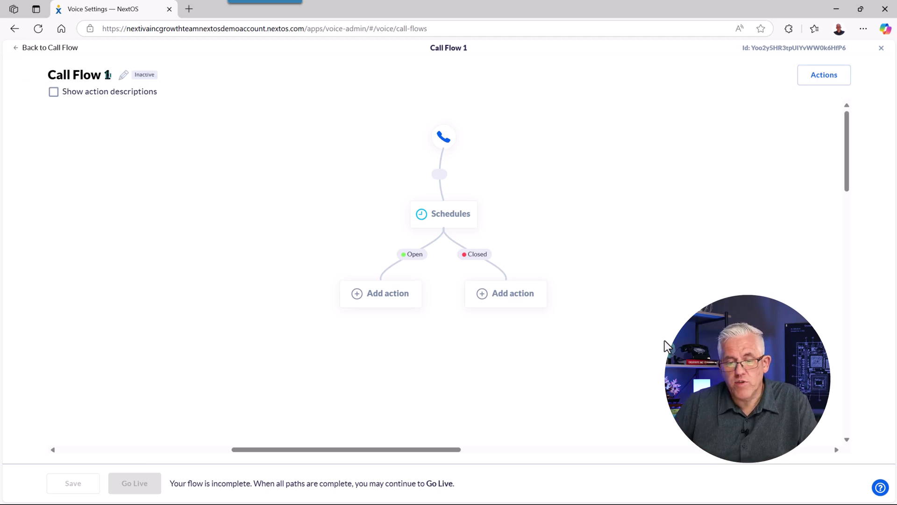
Step: Review action options for the Open branch, then close them, leaving Open and Closed empty
click(381, 294)
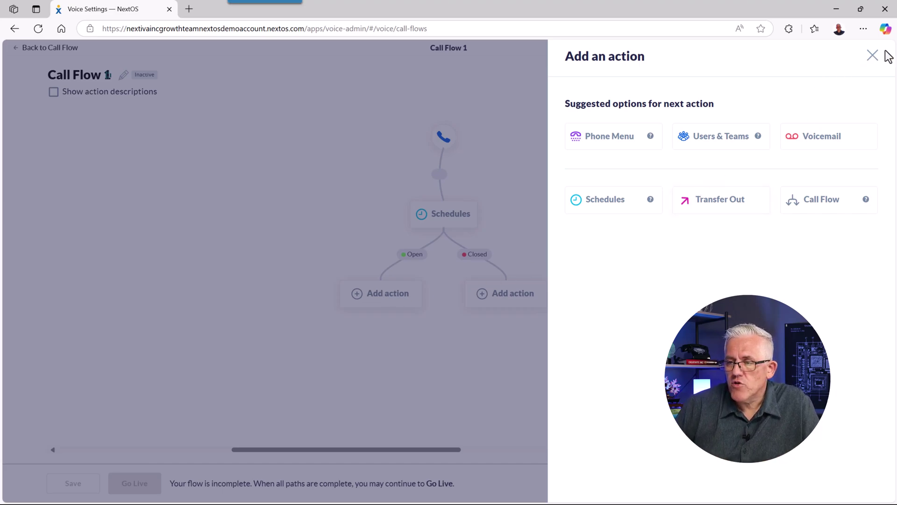
click(872, 57)
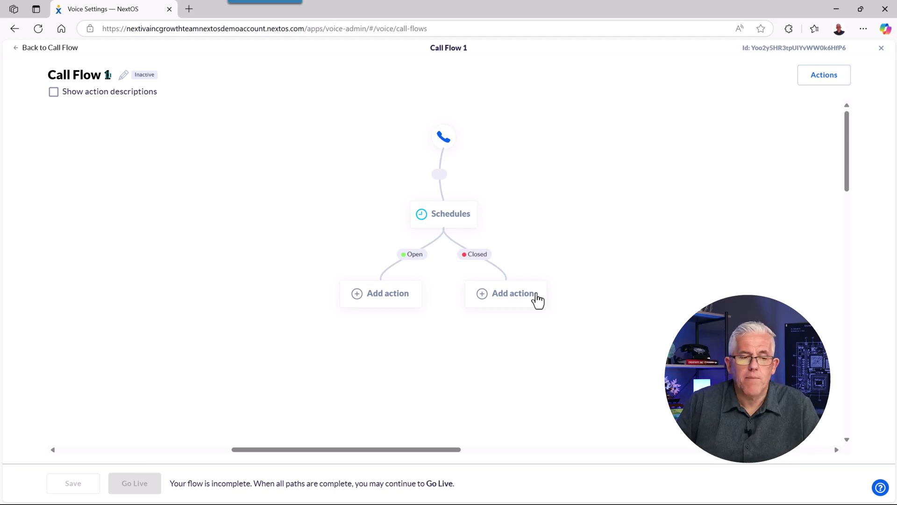
Step: Exit the editor back to Call Flows, where the inactive Call Flow 1 is now listed
click(29, 49)
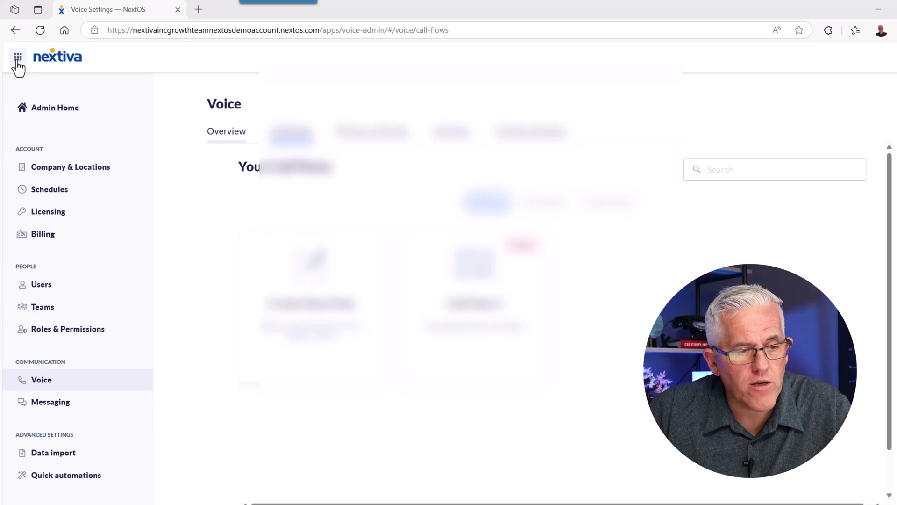
Step: Launch Nextiva Analytics in a new tab from the apps switcher
click(18, 58)
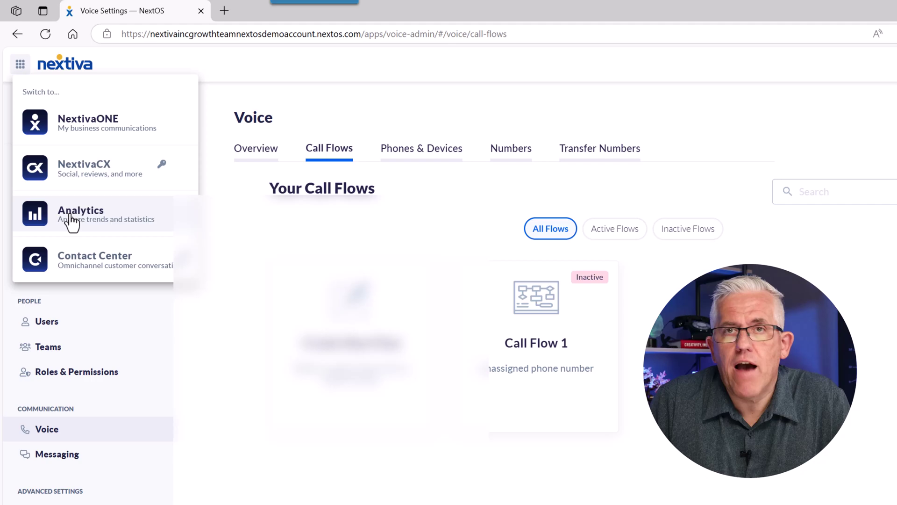
click(71, 219)
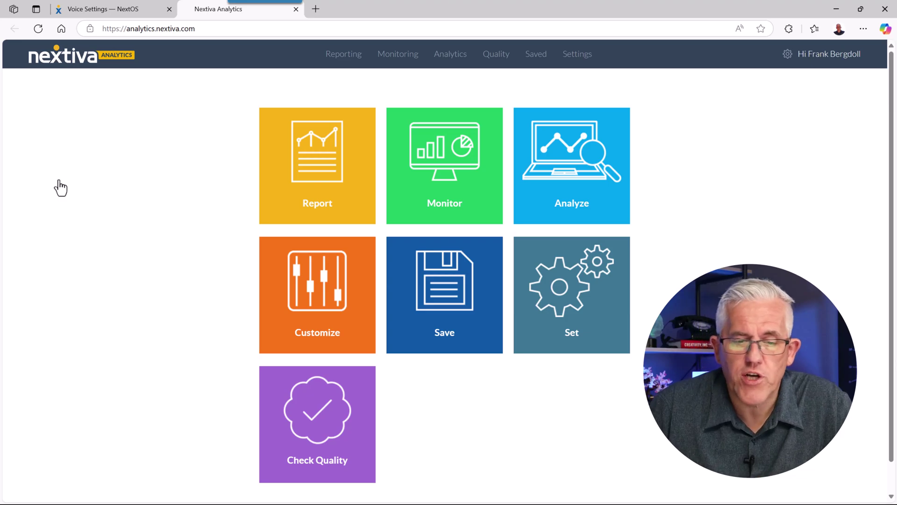
Step: Open the Report summary for 7/29/25–8/04/25: 17 calls, 3 inbound, 14 outbound, 1 missed
mouse_move(325, 203)
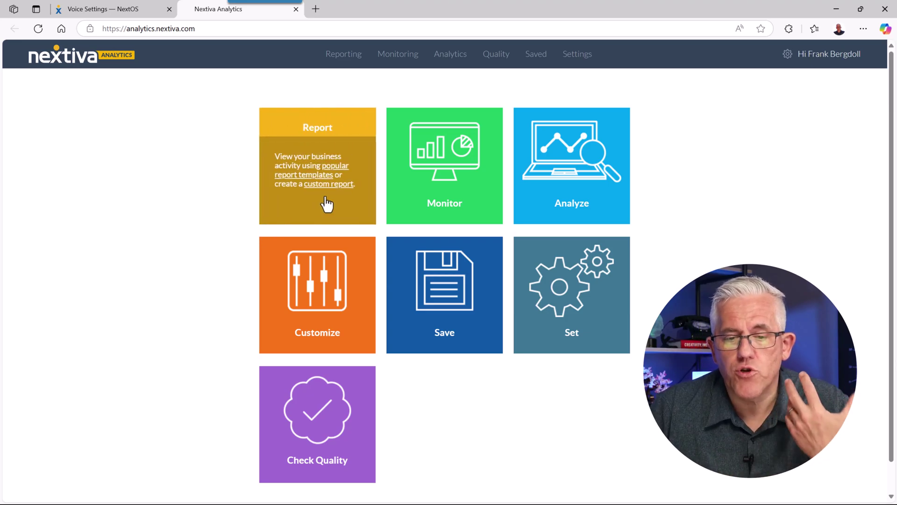
mouse_move(399, 204)
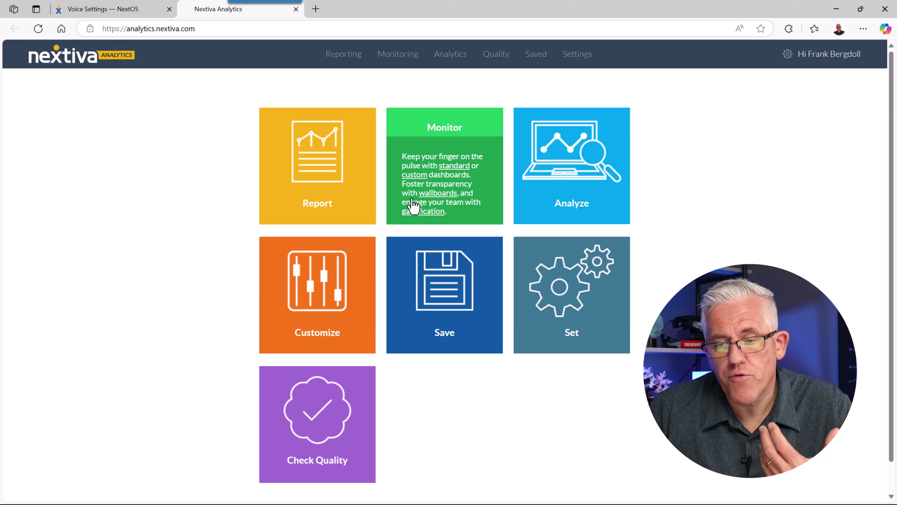
mouse_move(527, 210)
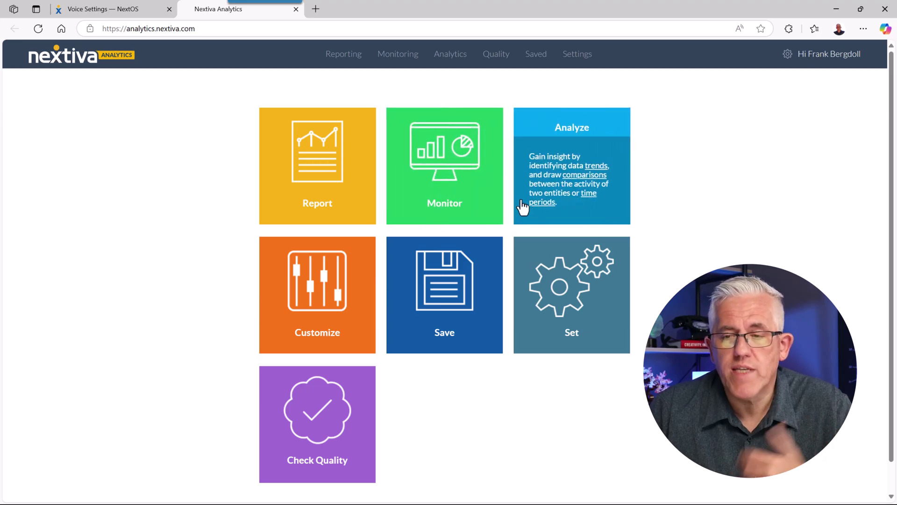
click(337, 200)
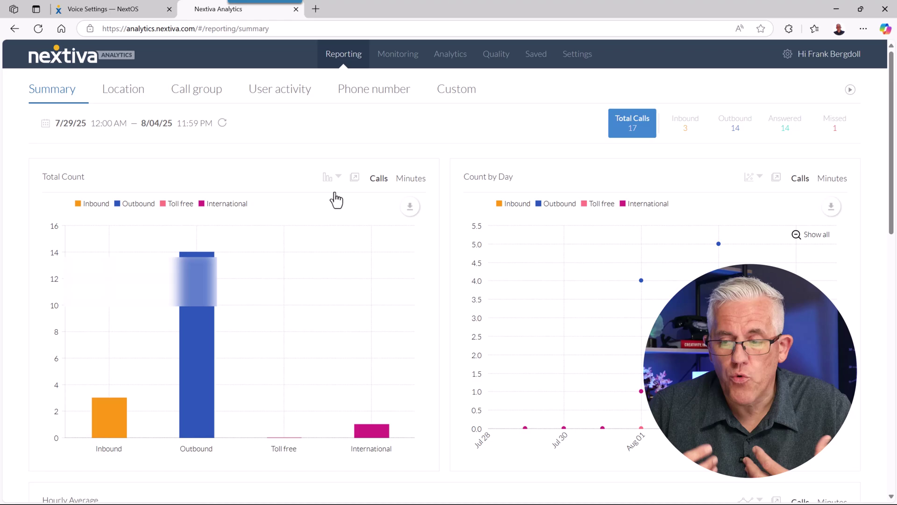
scroll(428, 284, down, 5)
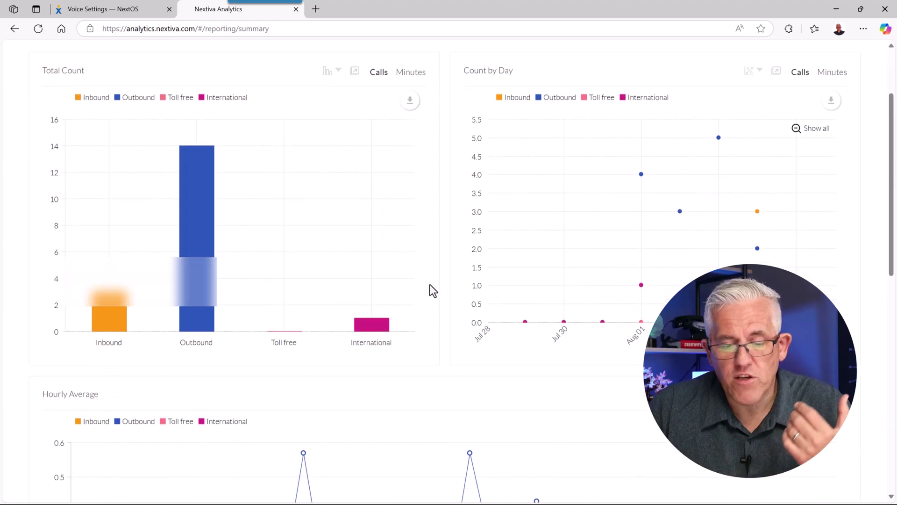
scroll(431, 285, down, 3)
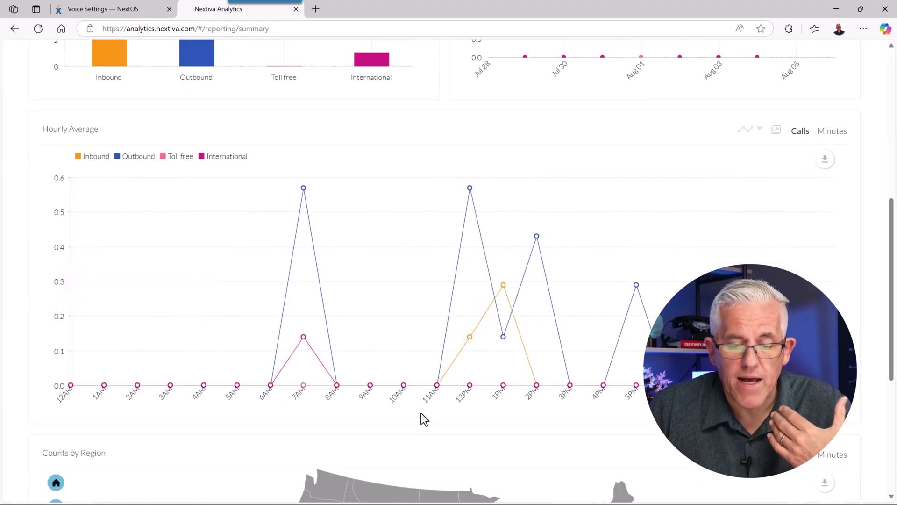
scroll(424, 418, down, 4)
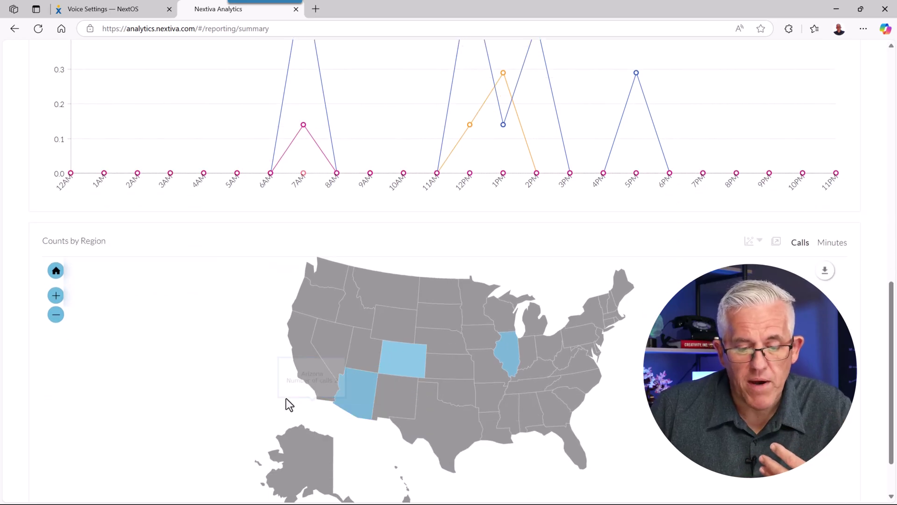
scroll(285, 397, down, 2)
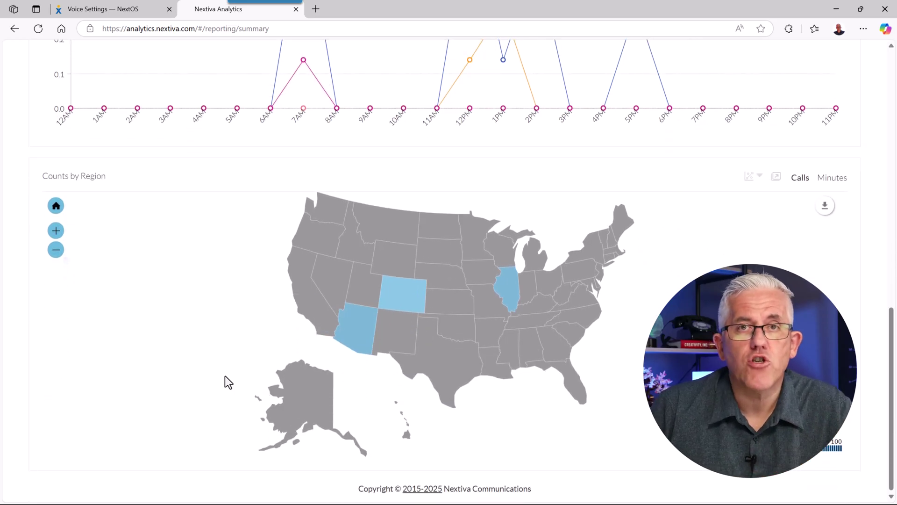
scroll(225, 377, up, 10)
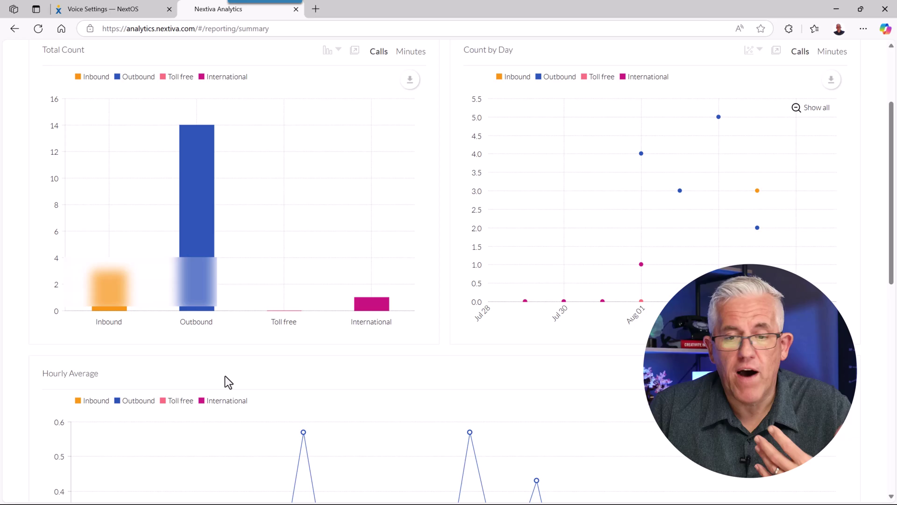
scroll(226, 376, up, 3)
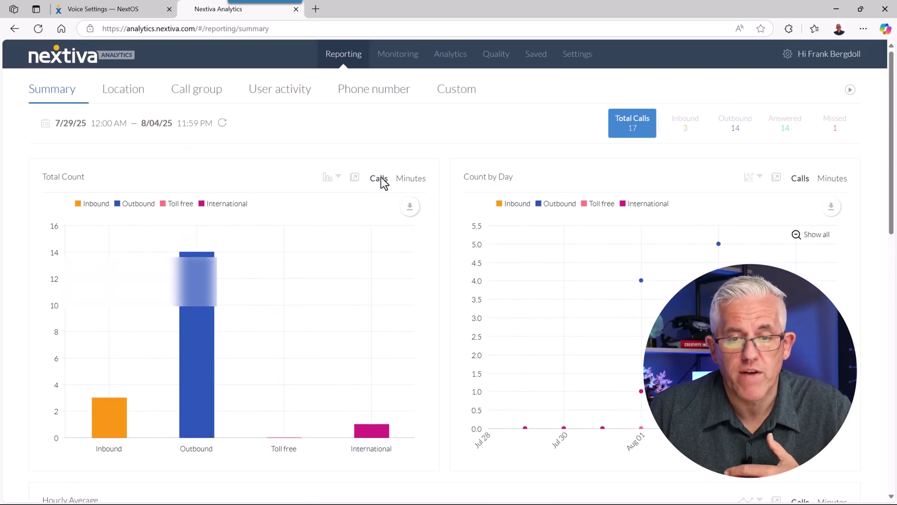
Step: View Monitoring Wallboards, then the per-user Scorecards with call totals of 9, 4 and 1
click(388, 58)
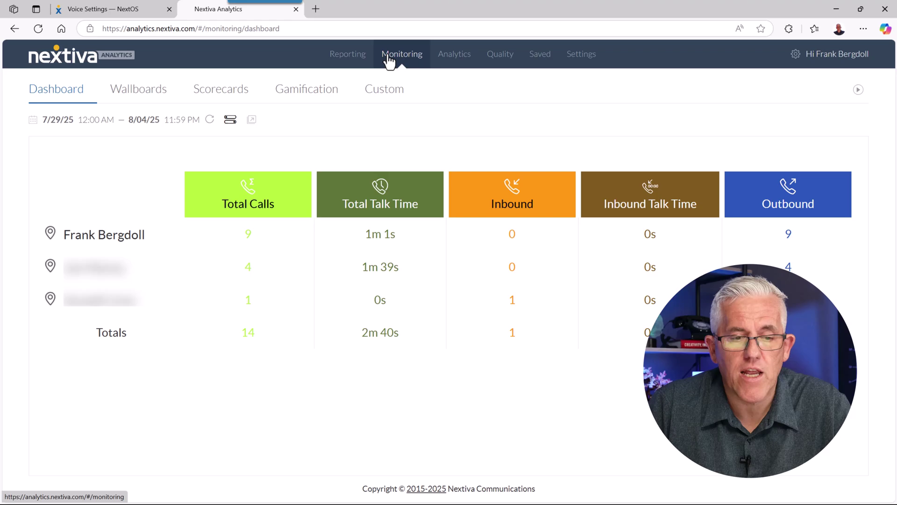
click(136, 103)
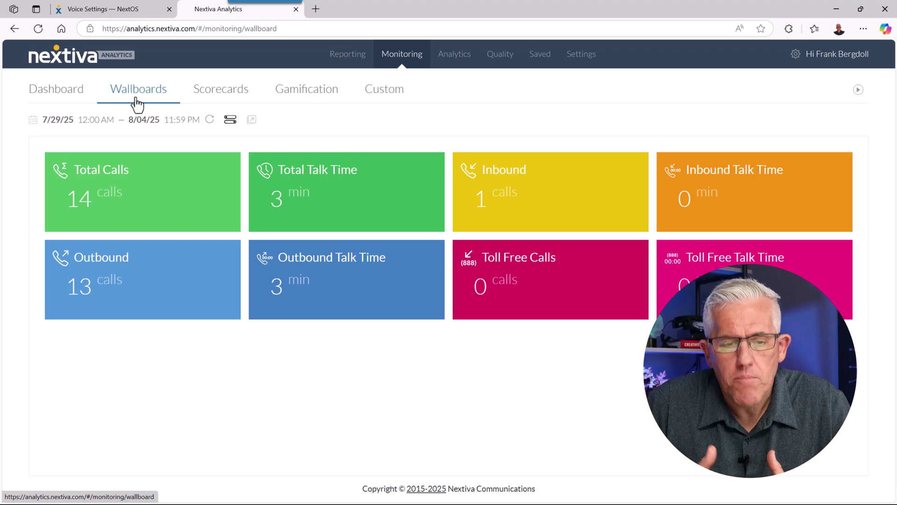
click(220, 100)
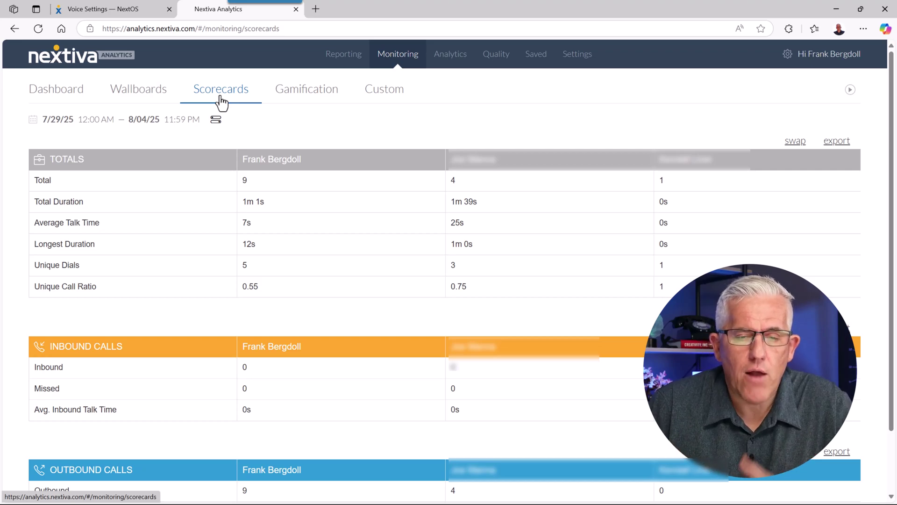
Step: Check the Gamification total-calls leaderboard, then add a new tile to the Custom dashboard
click(301, 100)
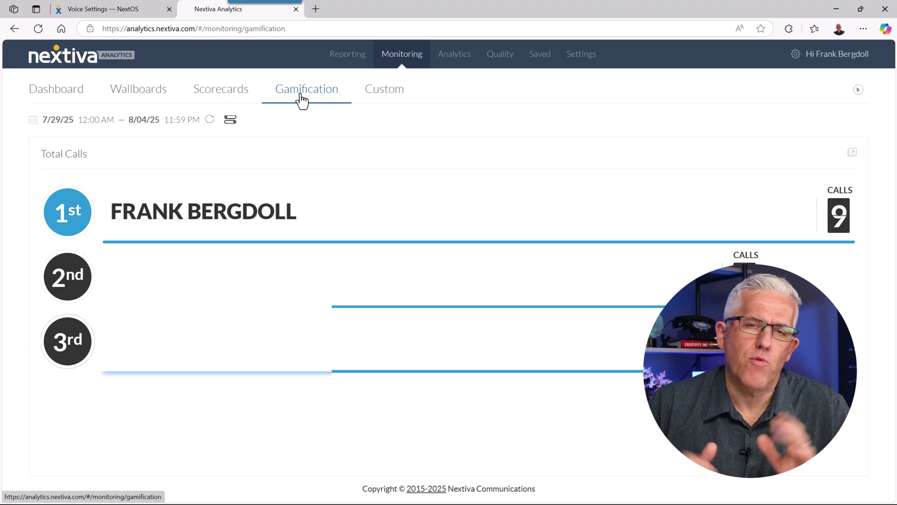
click(378, 98)
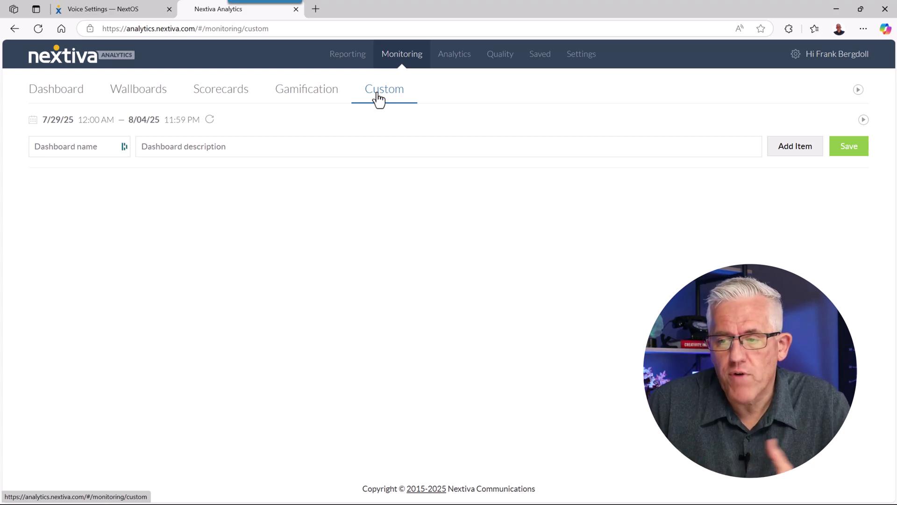
click(777, 154)
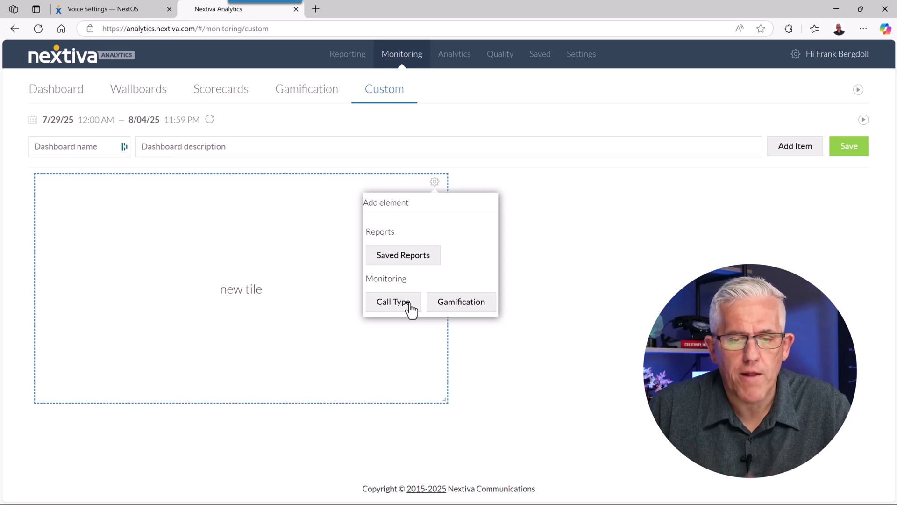
Step: Show the Analytics Trend Analysis summary: 17 total calls, 3 inbound, 14 outbound
click(448, 64)
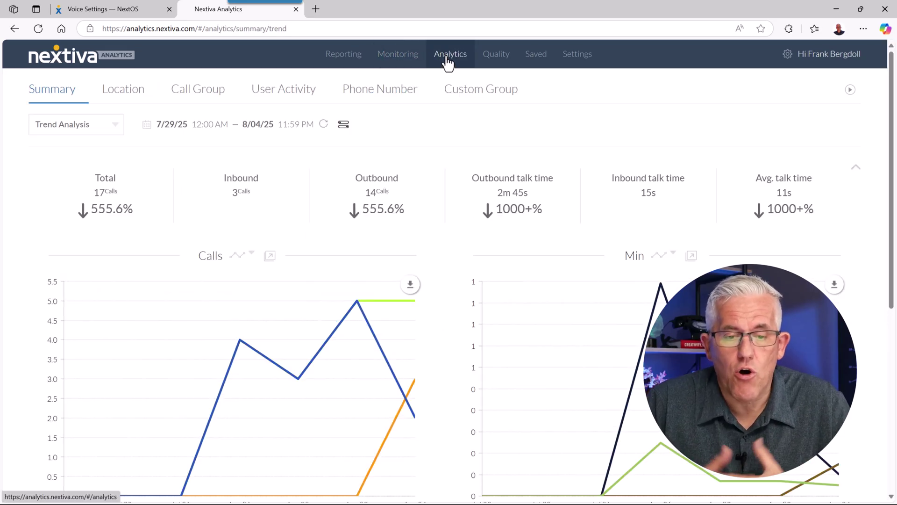